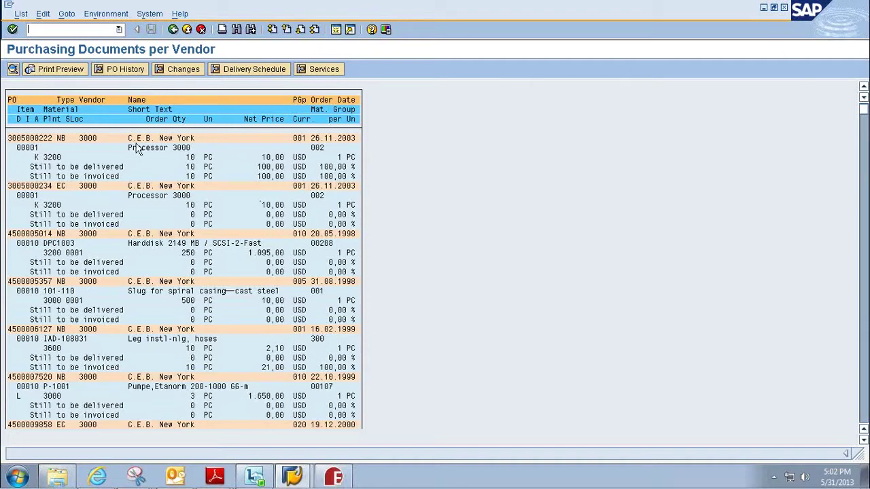
Step: Send the Purchasing Documents per Vendor list to the SAP printer as one copy, then bring up Compleo Explorer
left_click(222, 29)
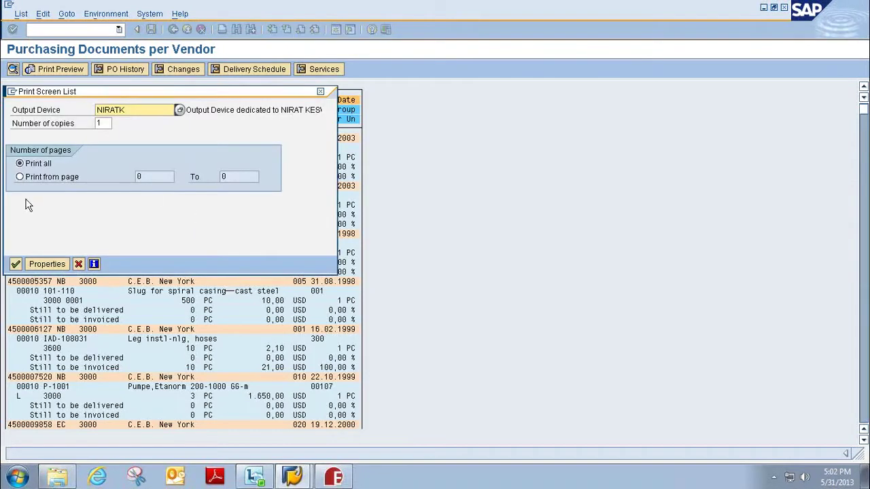
left_click(15, 263)
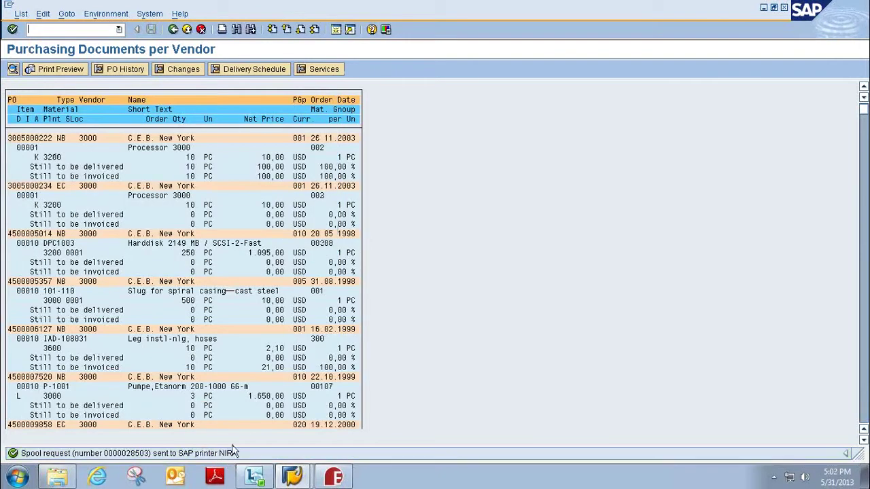
left_click(340, 470)
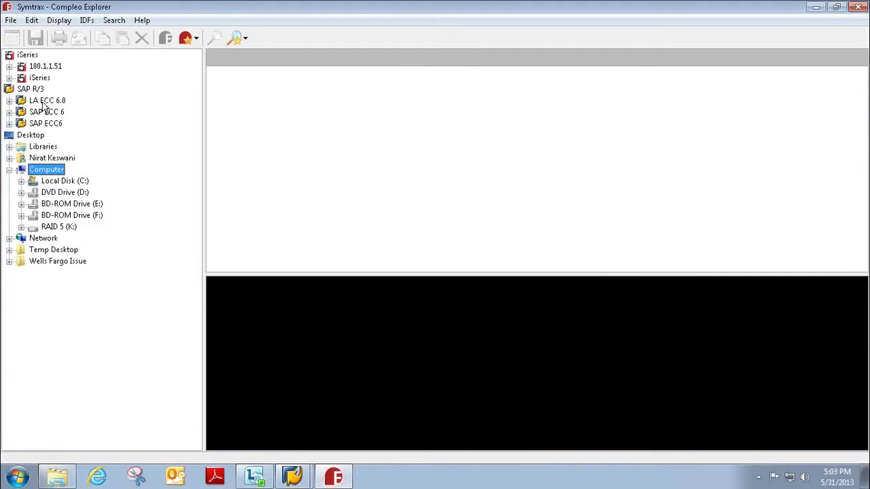
Step: Expand LA ECC 6.0 and list the six spool files in its printer folder
left_click(10, 101)
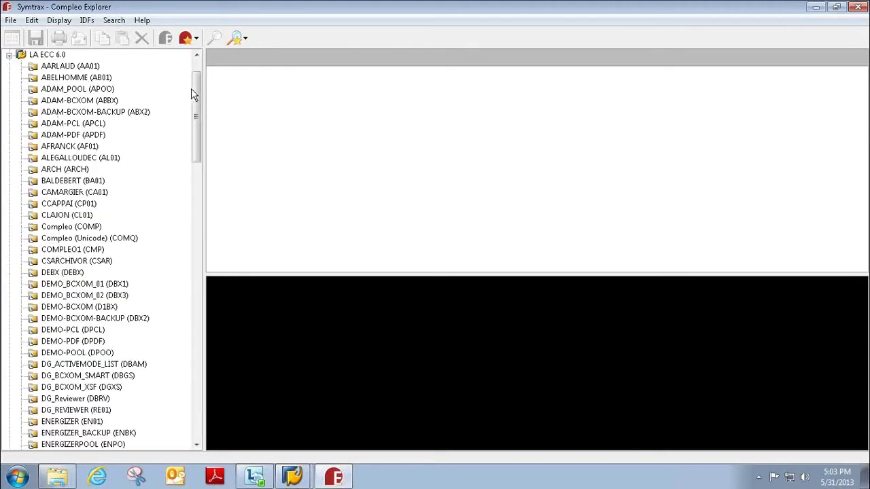
left_click_drag(191, 88, 193, 311)
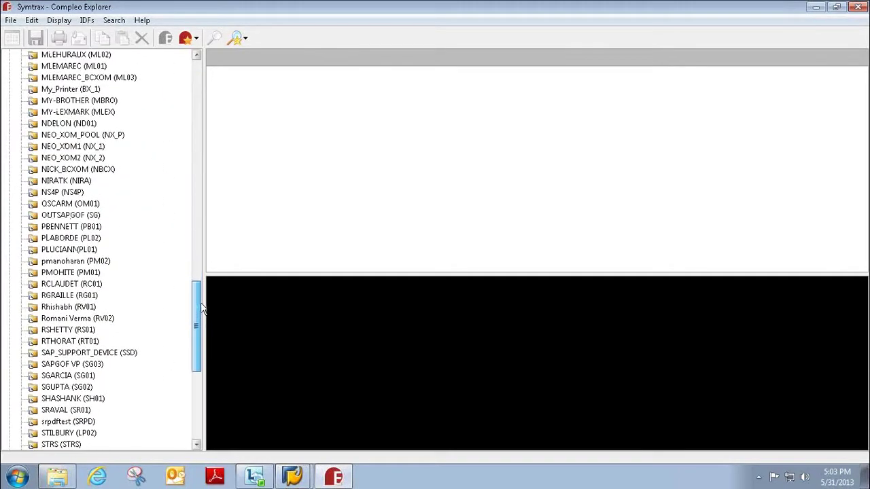
left_click(71, 181)
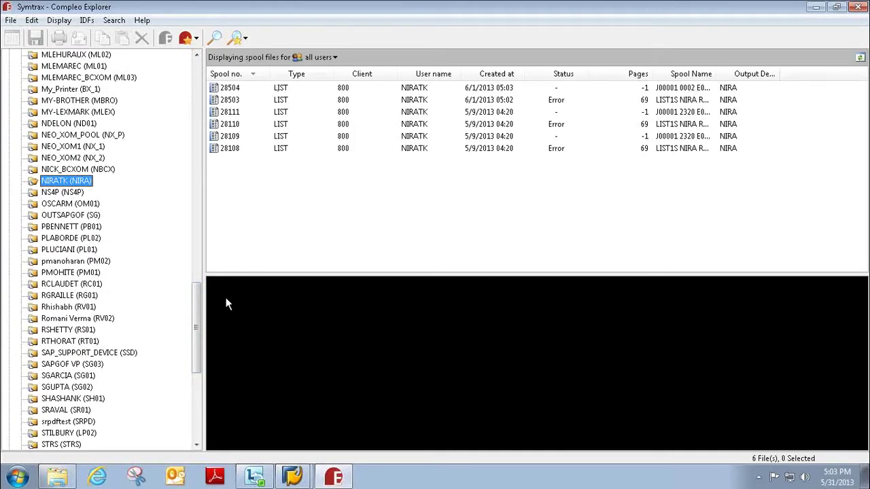
Step: Browse Local Disk (C:) to the Compleo Explorer V5 Demo Guide E1211 folder
left_click_drag(196, 319, 197, 388)
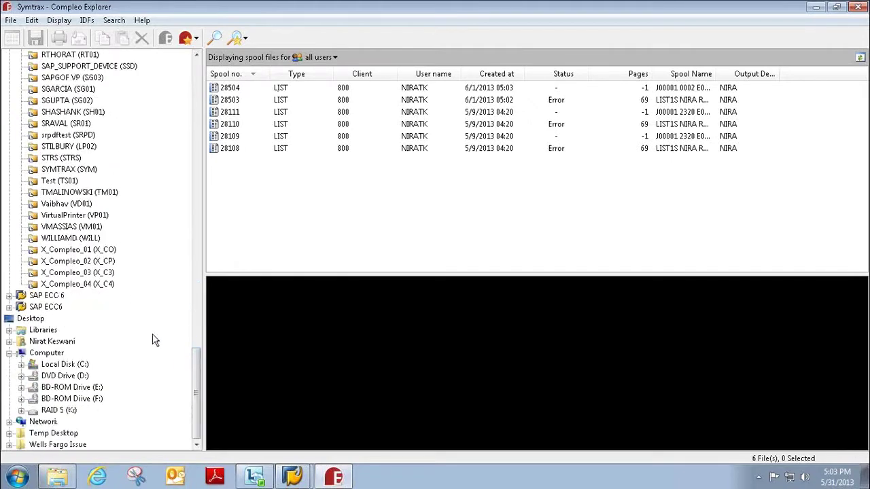
left_click(21, 365)
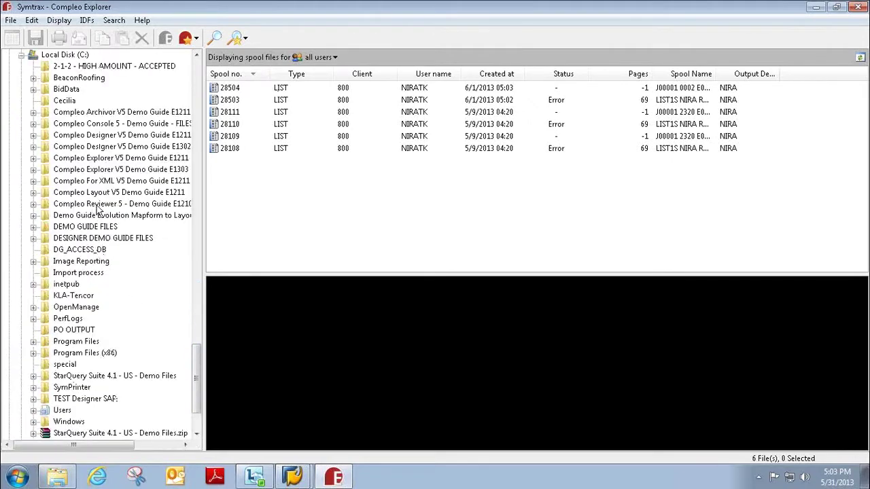
left_click(123, 159)
Step: Open the SAP ECC6 LIST file in a maximized Compleo Explorer Wizard window
left_click(241, 136)
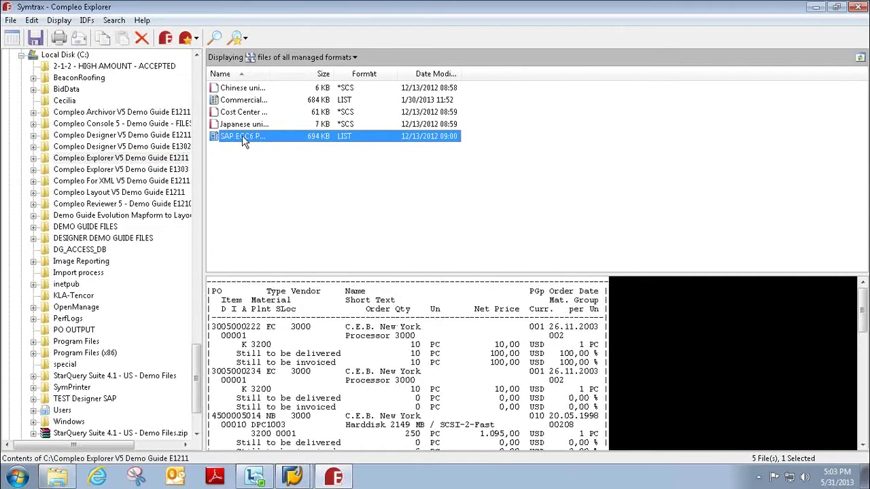
left_click(165, 38)
left_click(717, 76)
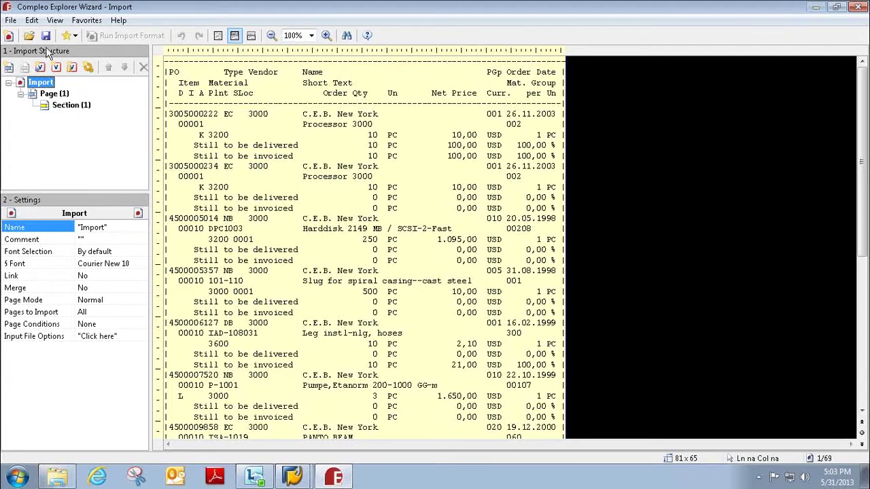
Step: Load the Sort Orders per supplier (OrdersPerSupplier) import format and dismiss the previous-version warning
left_click(11, 20)
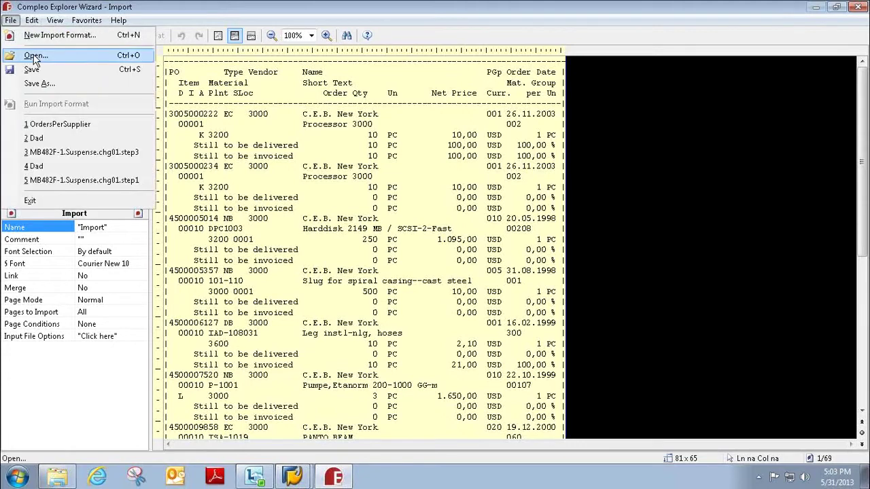
left_click(33, 57)
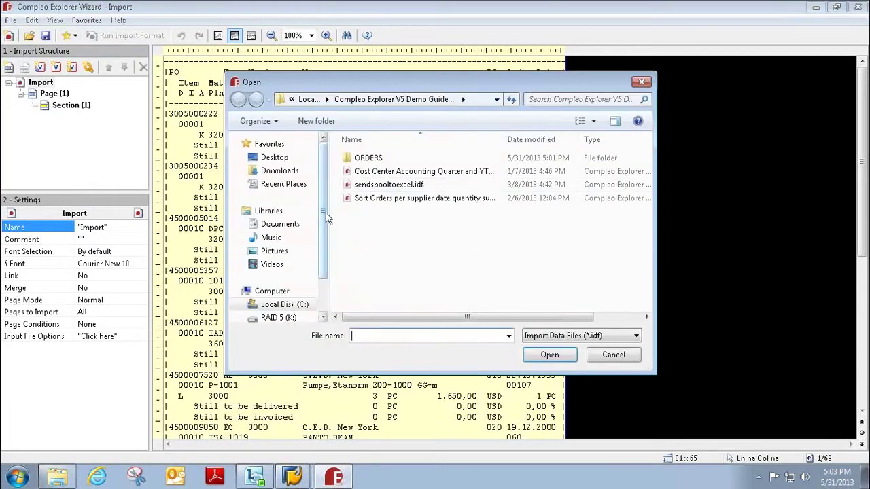
left_click(379, 198)
left_click(551, 359)
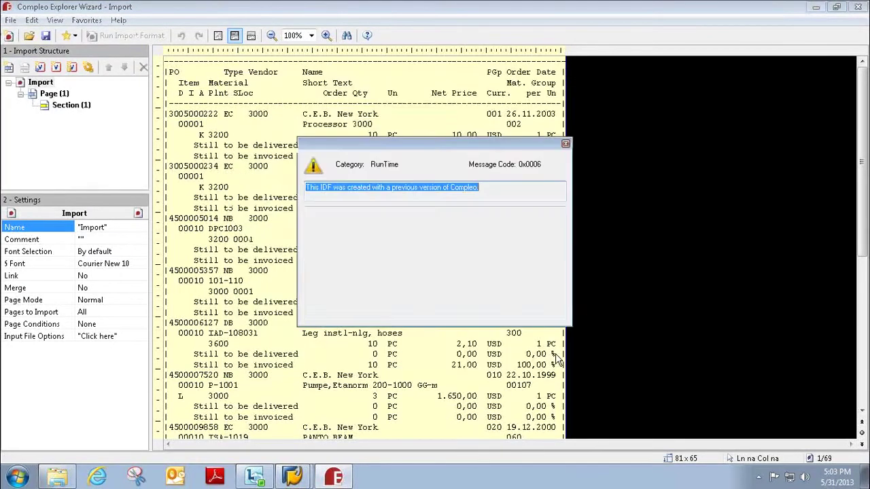
left_click(565, 145)
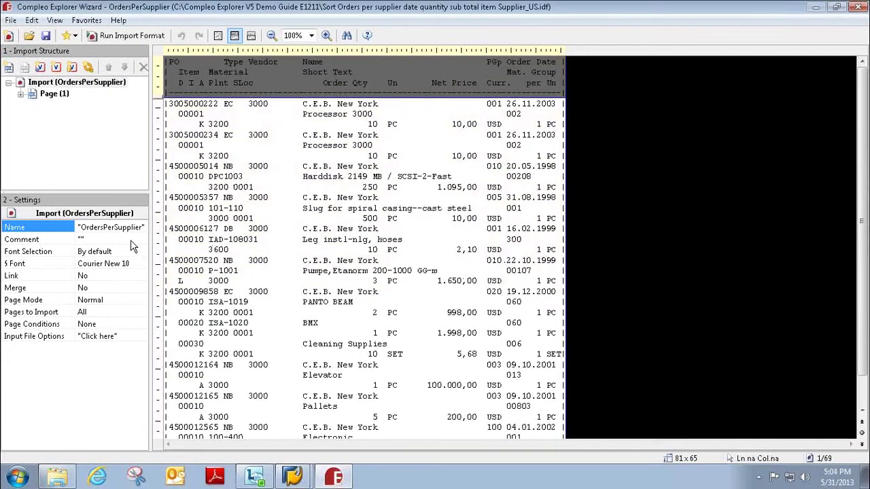
Step: Expand Page (1) > Section (2) > Segment (PO) and show the Run Mode (1) settings
left_click(21, 95)
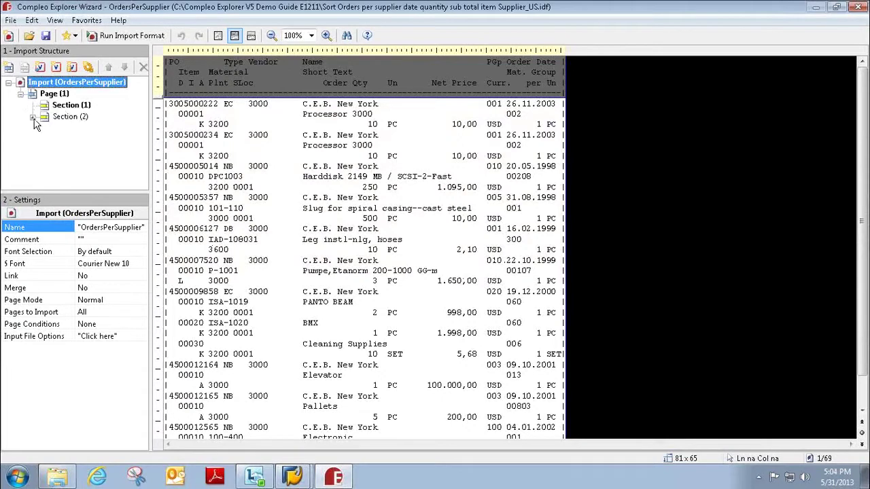
left_click(32, 117)
left_click(102, 128)
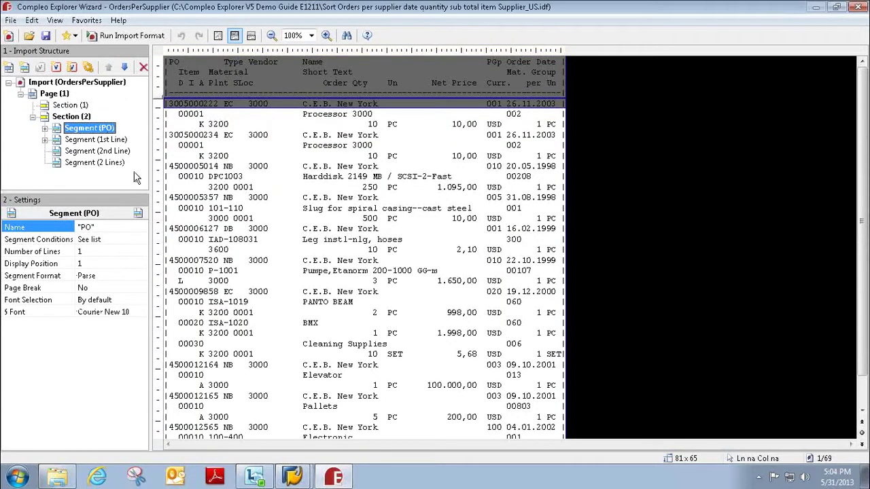
left_click(45, 128)
left_click(99, 151)
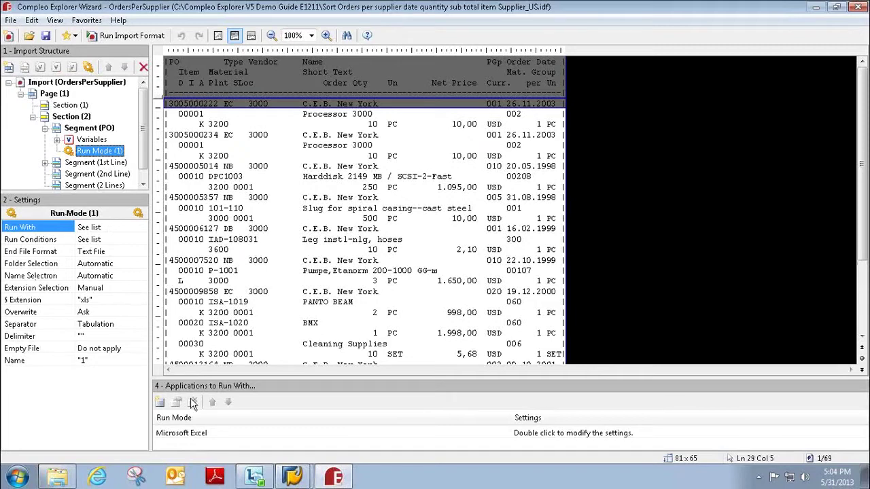
Step: Open the Excel Export Settings for the Microsoft Excel run mode
double_click(201, 434)
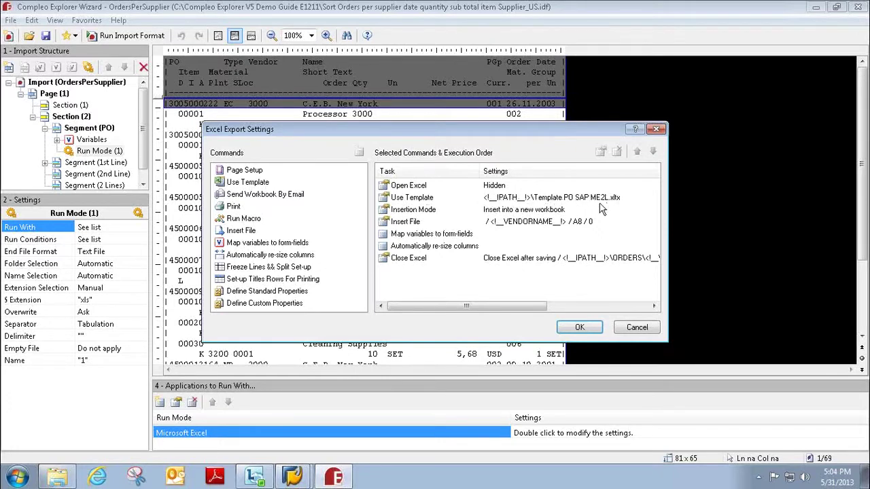
Step: Open Template PO SAP ME2L.xltx from the demo guide folder in a maximized Excel window
left_click(57, 477)
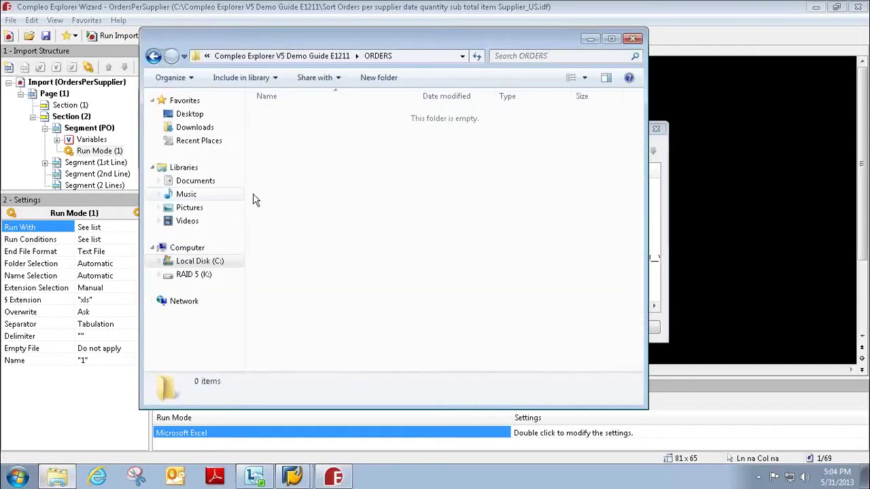
left_click(272, 57)
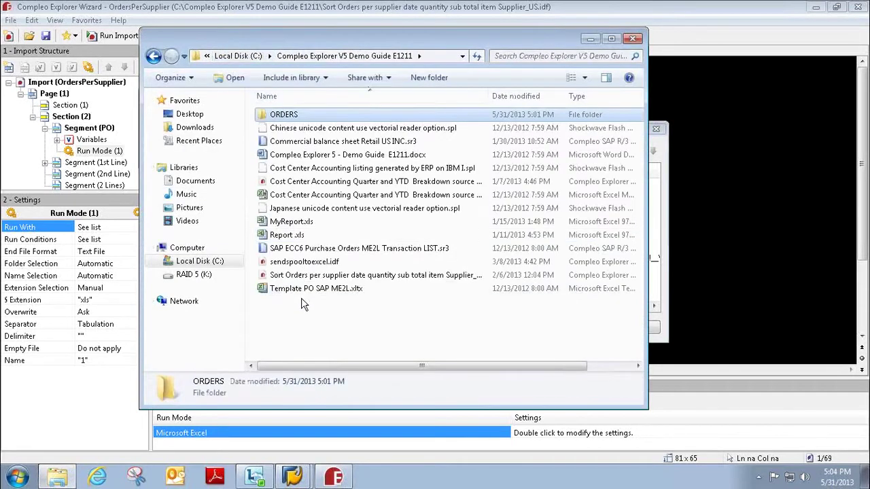
double_click(303, 288)
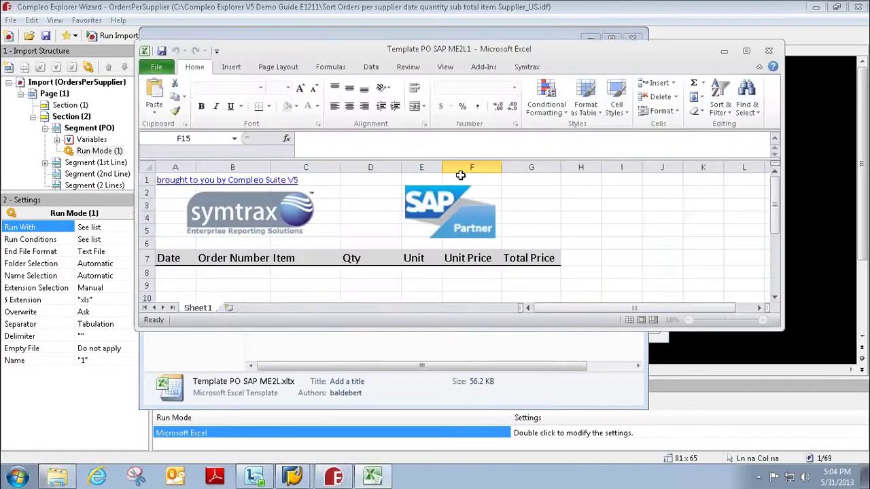
left_click(746, 51)
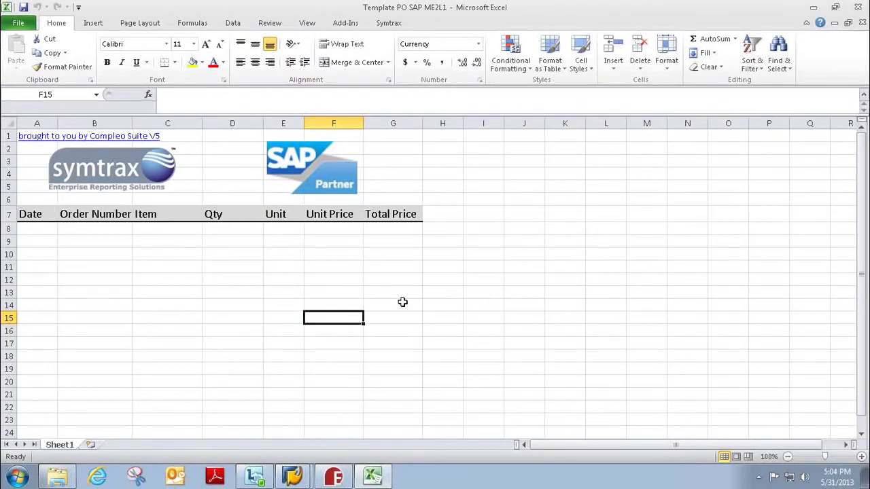
Step: Delete all nine supplier .xls files from the ORDERS folder, confirming the deletion
left_click(814, 9)
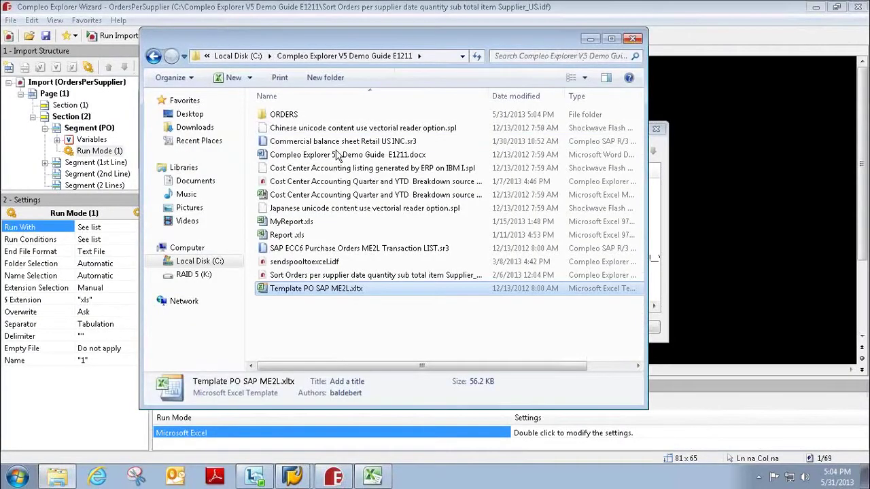
double_click(275, 114)
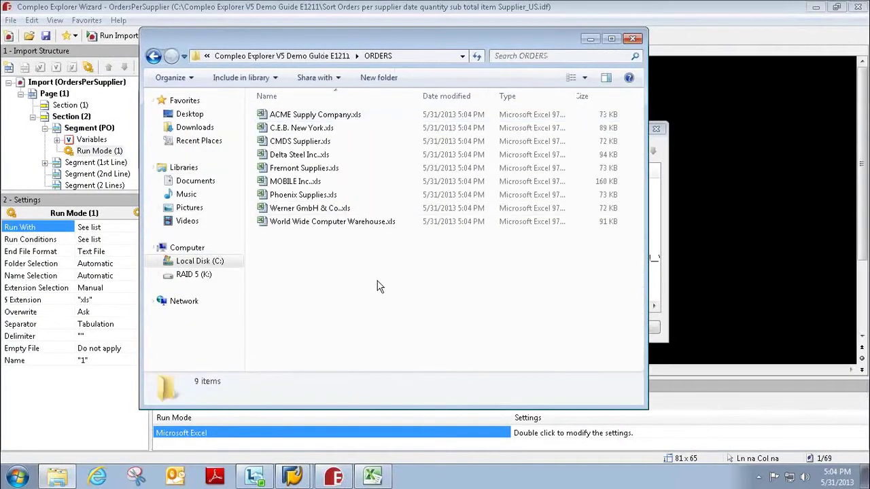
left_click_drag(381, 289, 350, 110)
key("Delete")
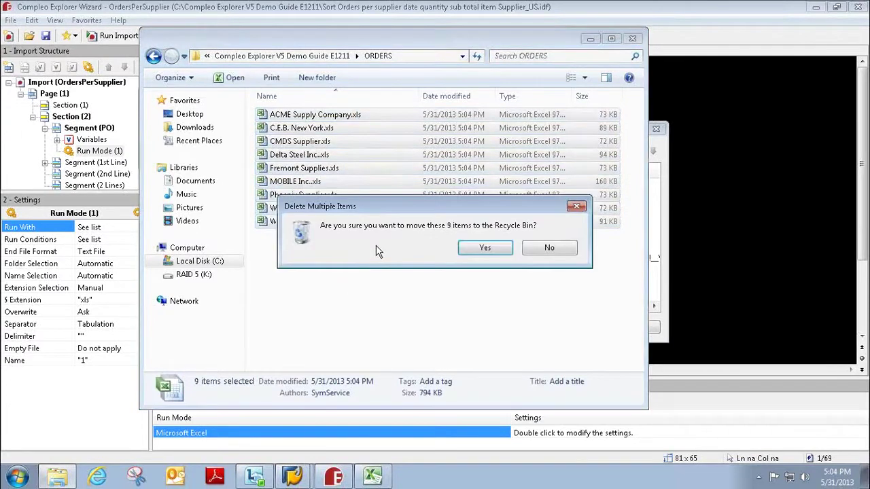
left_click(469, 249)
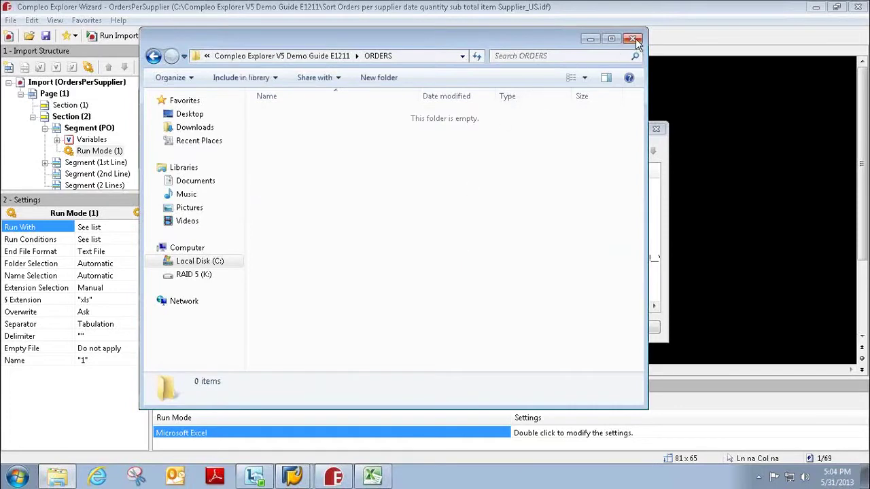
left_click(762, 479)
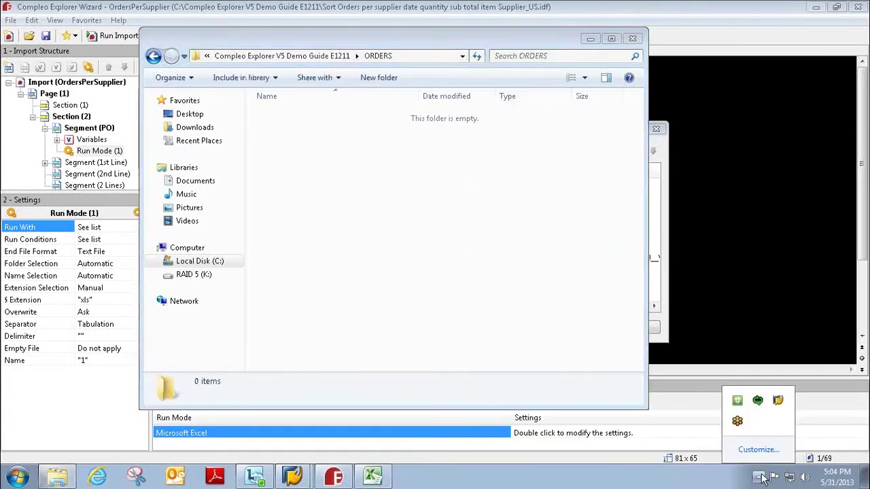
Step: Close Explorer and Excel Export Settings, then confirm Run Mode (1) triggers on <!__VENDORNAME__!> changes
left_click(632, 38)
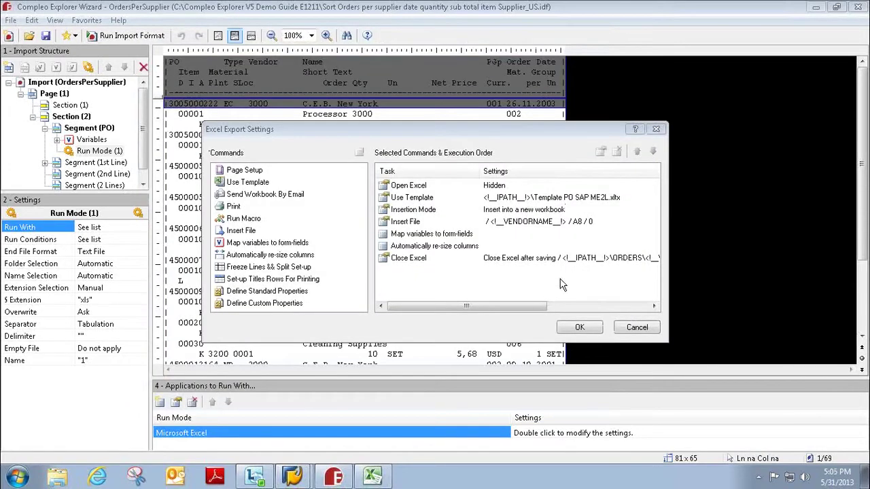
left_click(655, 129)
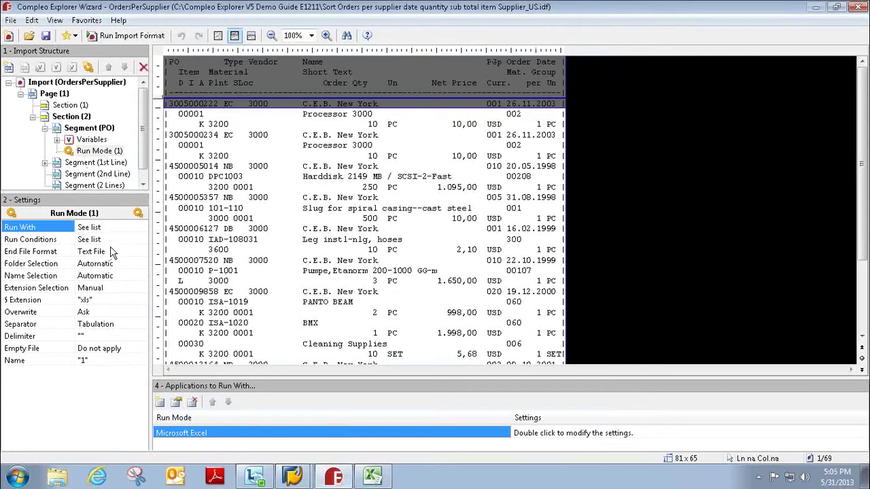
left_click(56, 240)
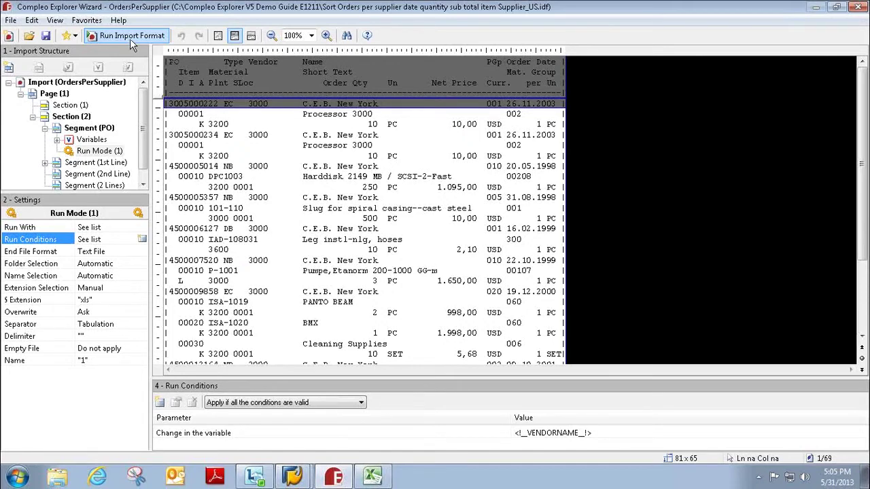
Step: Run the import, then browse to C:\Compleo Explorer V5 Demo Guide E1211\ORDERS in a maximized Explorer window
left_click(130, 36)
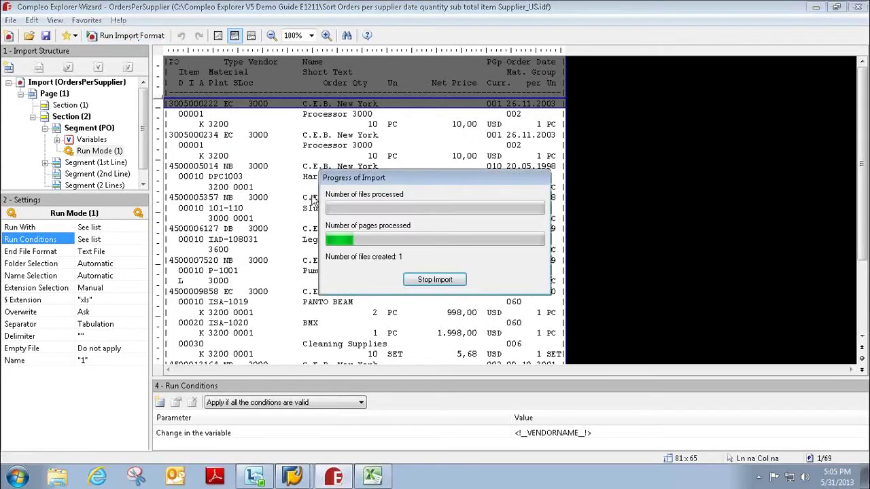
left_click(58, 478)
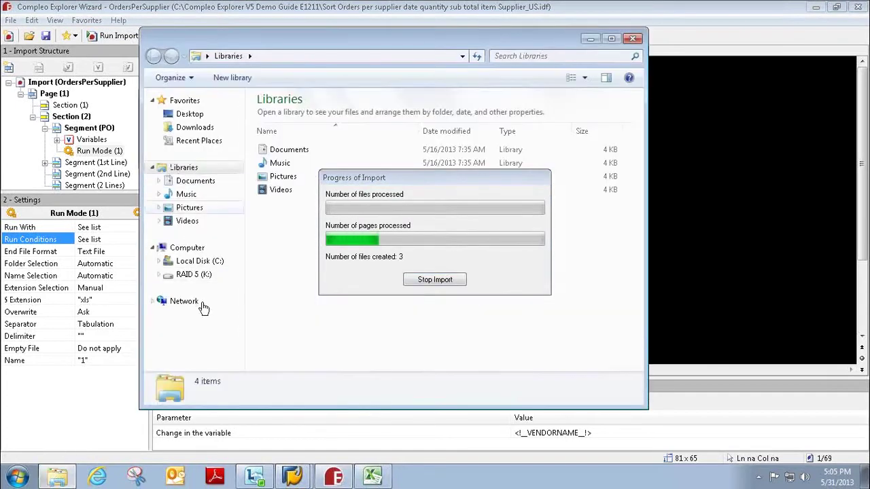
left_click(203, 265)
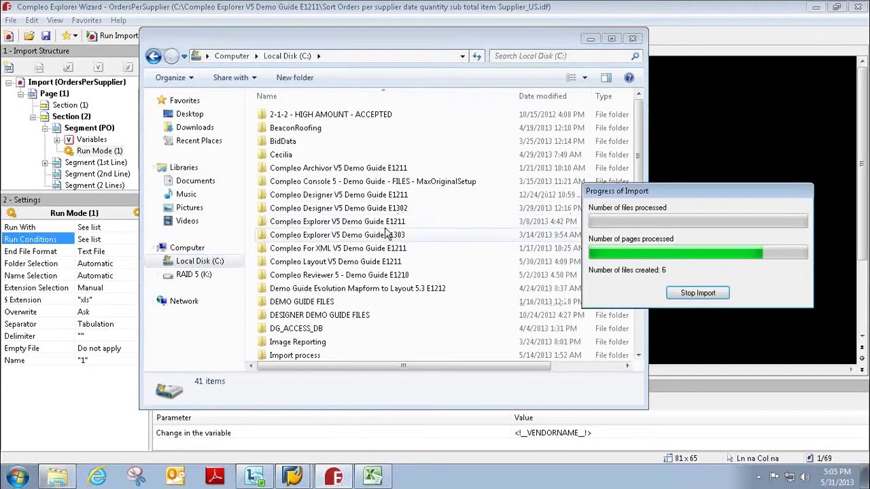
double_click(386, 223)
double_click(302, 115)
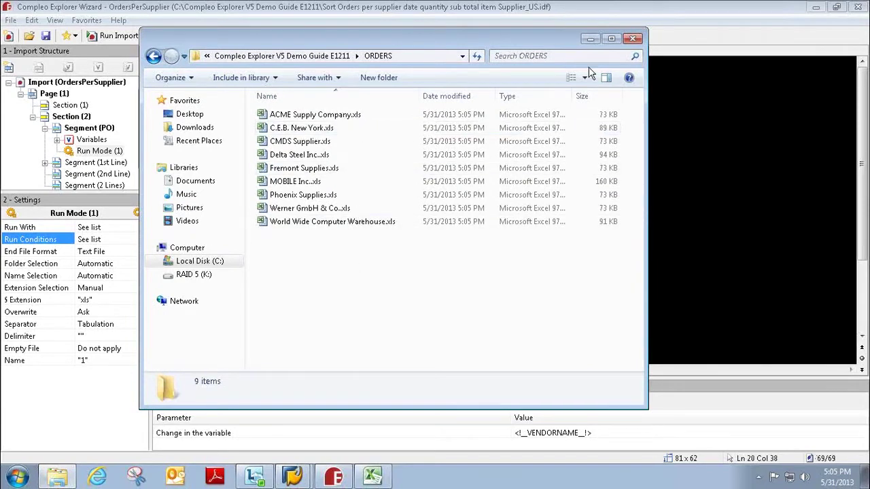
left_click(611, 38)
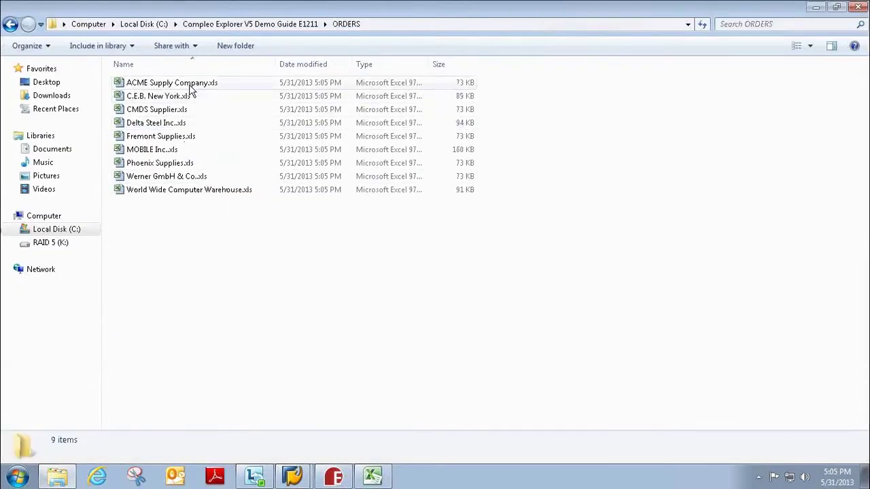
Step: Open ACME Supply Company.xls in Excel and inspect the Qty times Unit Price formula in G8
double_click(207, 86)
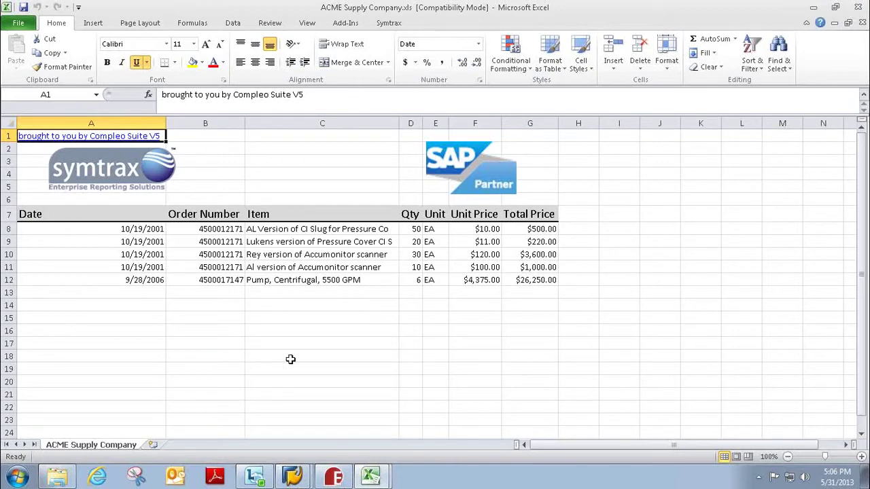
left_click(534, 232)
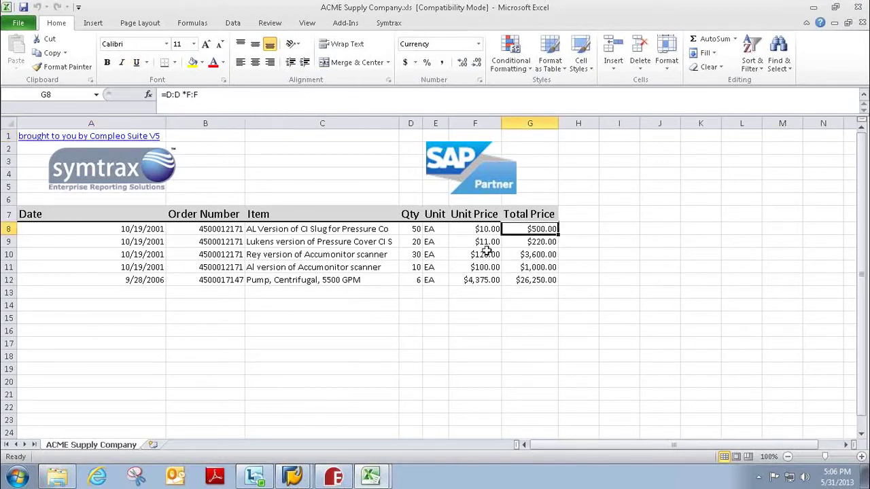
Step: In Segment (2 Lines), add an output cell after 10,00 that replaces its contents with =D:D * F:F
left_click(333, 475)
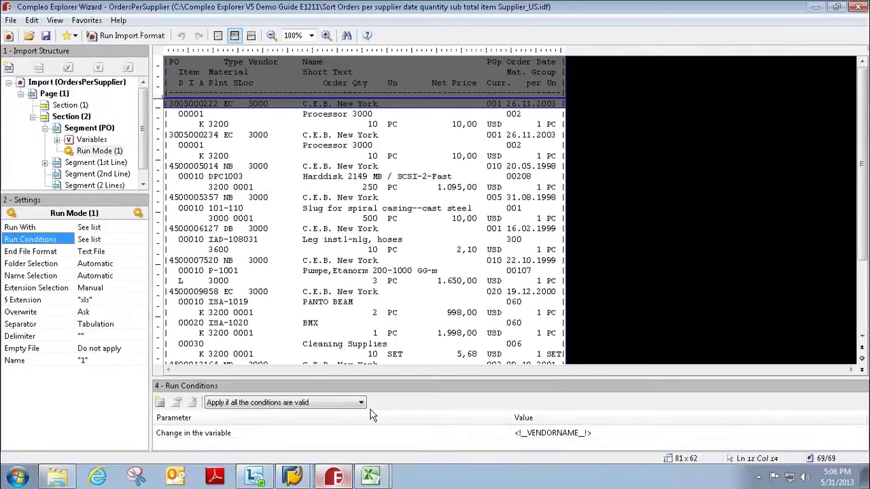
left_click(88, 187)
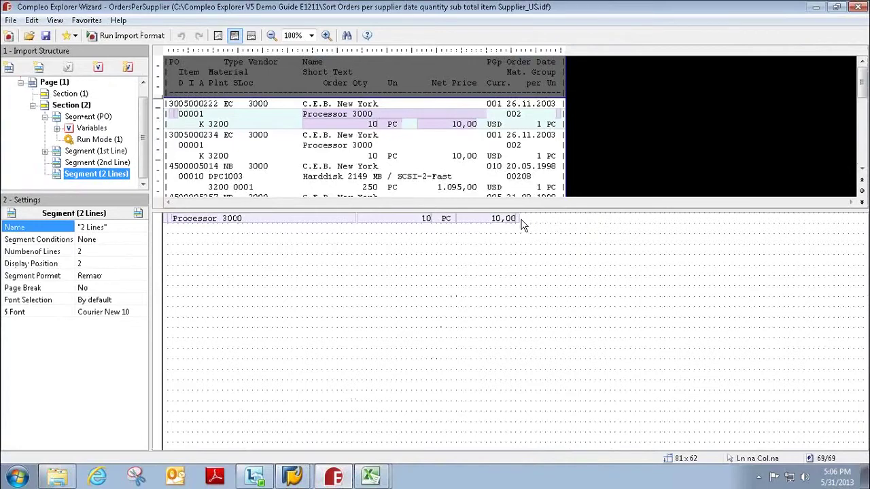
left_click(520, 224)
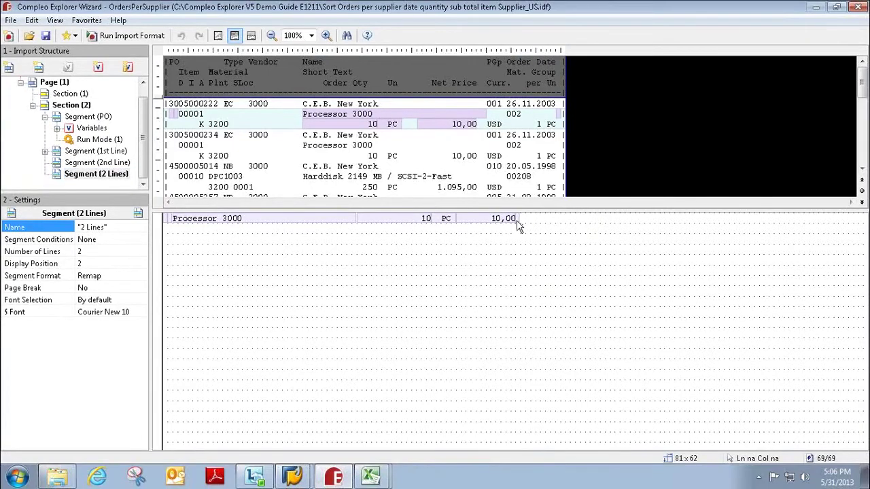
left_click(519, 224)
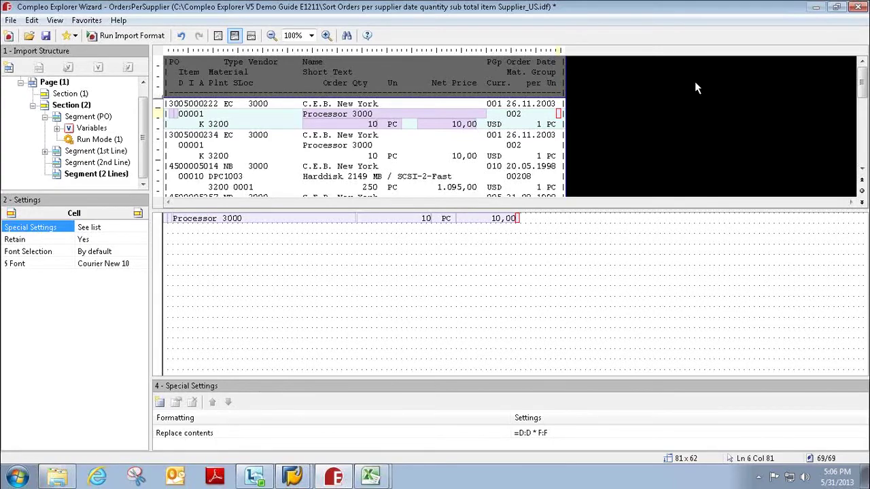
Step: Launch Compleo Supervisor from the Start menu and show its Administration view of SAP connectors
left_click(16, 477)
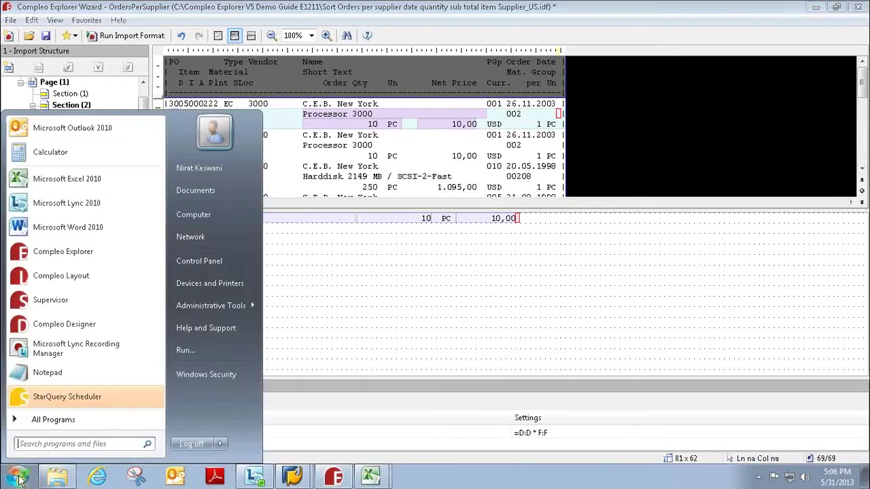
key("Escape")
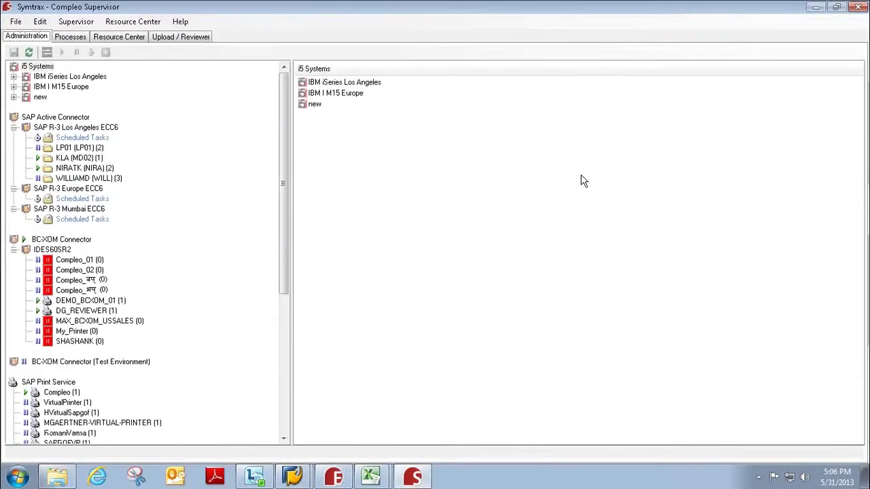
left_click(327, 478)
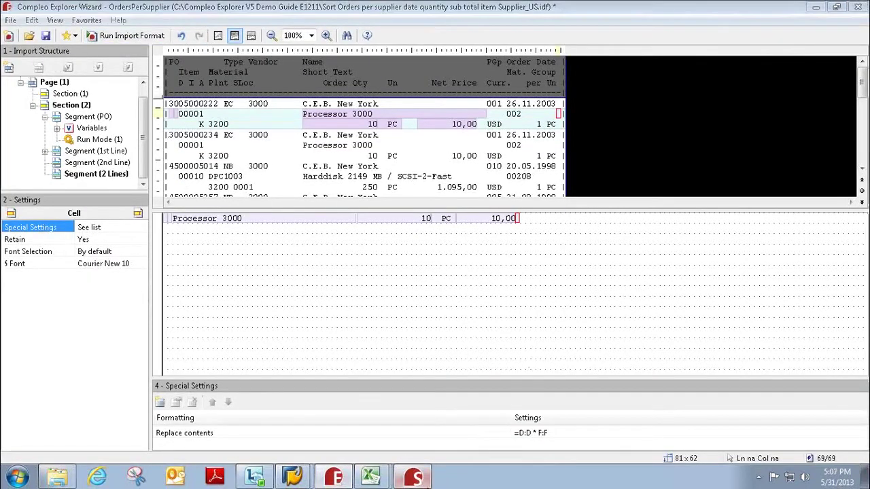
left_click(425, 482)
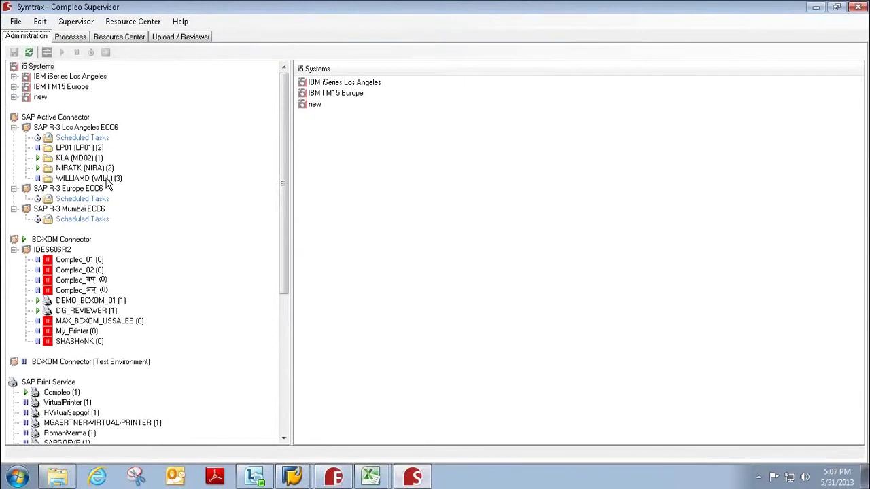
Step: Turn on Daily scheduling for the NIRA printer, then close its scheduling window
right_click(95, 171)
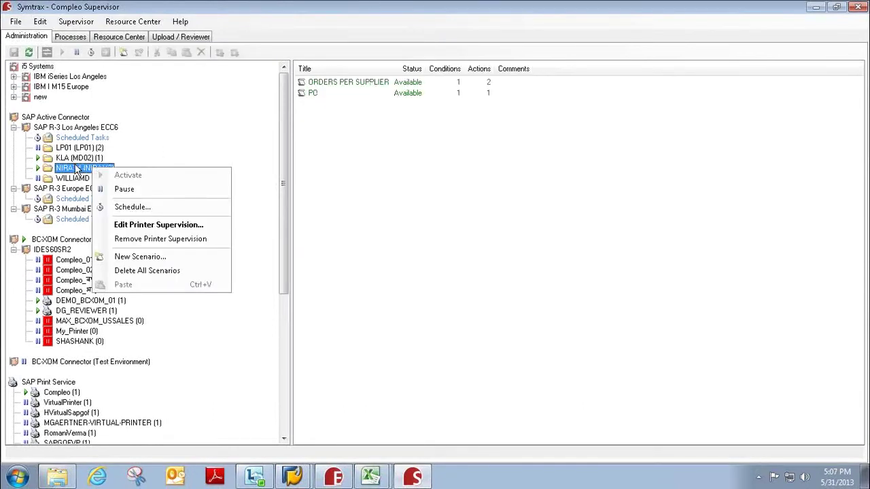
left_click(136, 208)
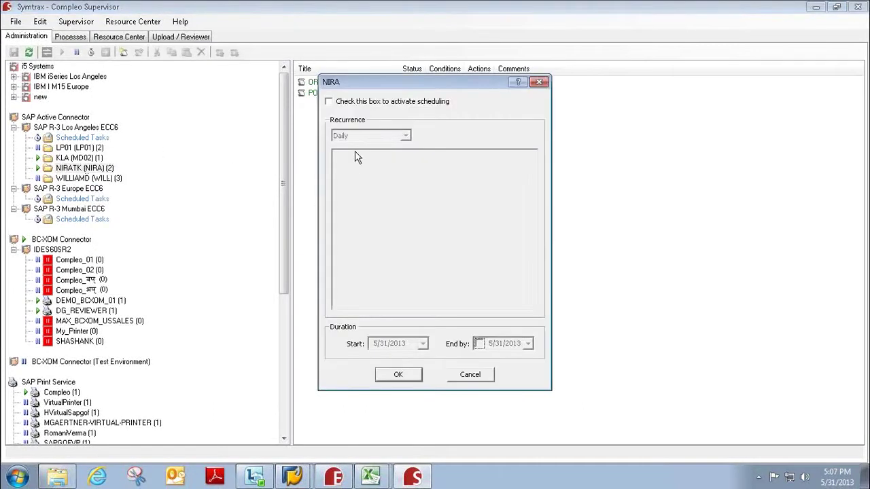
left_click(329, 101)
left_click(346, 136)
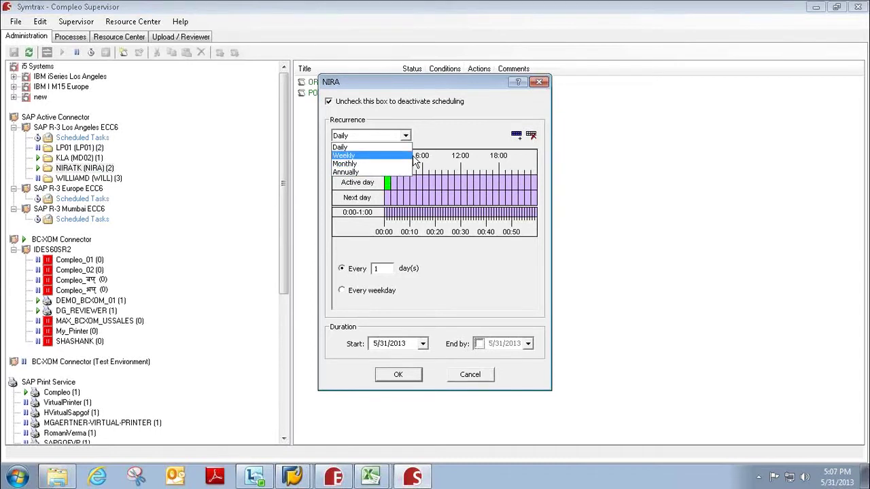
left_click(449, 139)
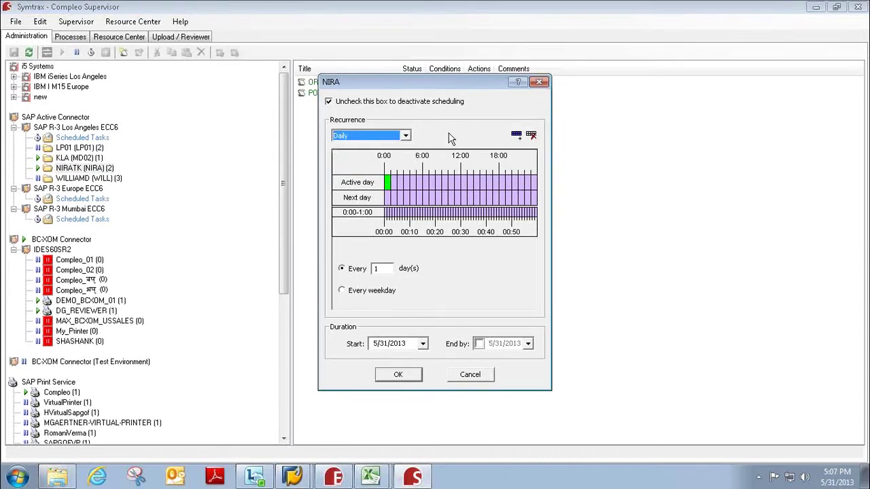
left_click(538, 82)
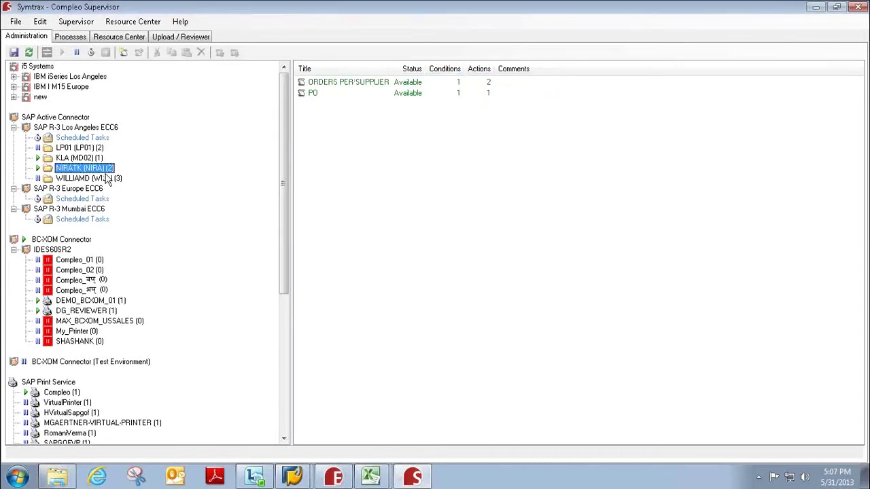
right_click(88, 173)
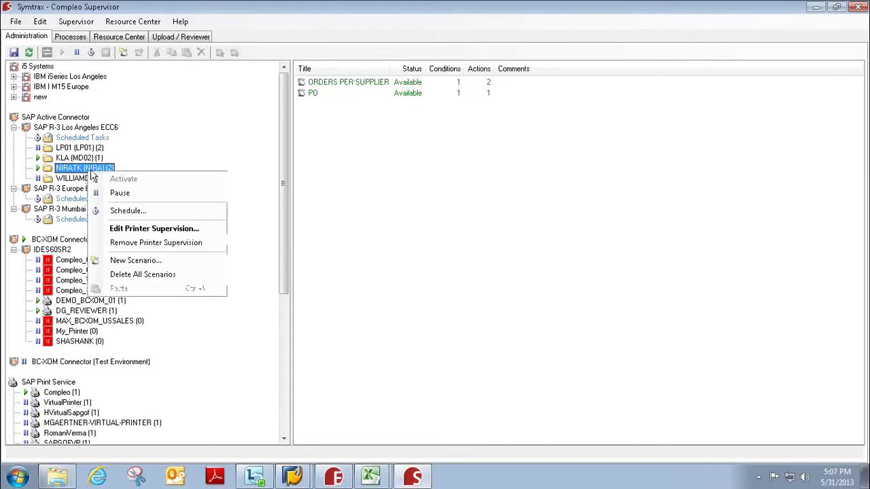
left_click(75, 170)
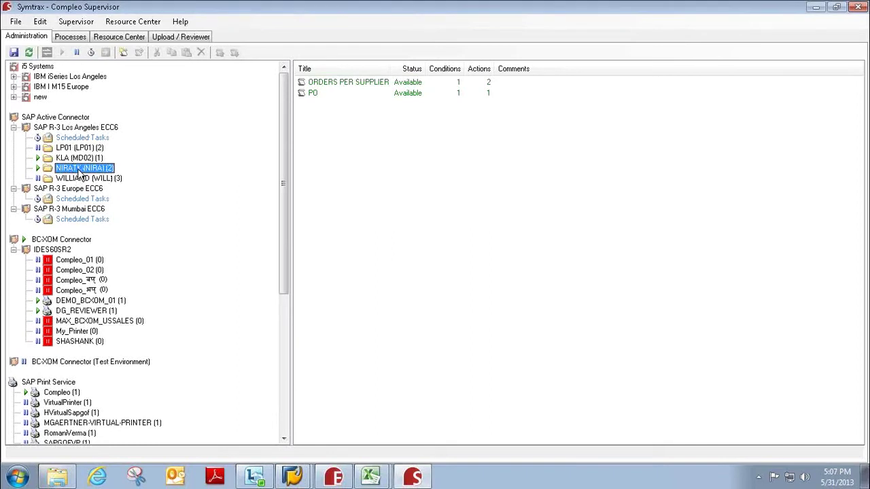
right_click(335, 82)
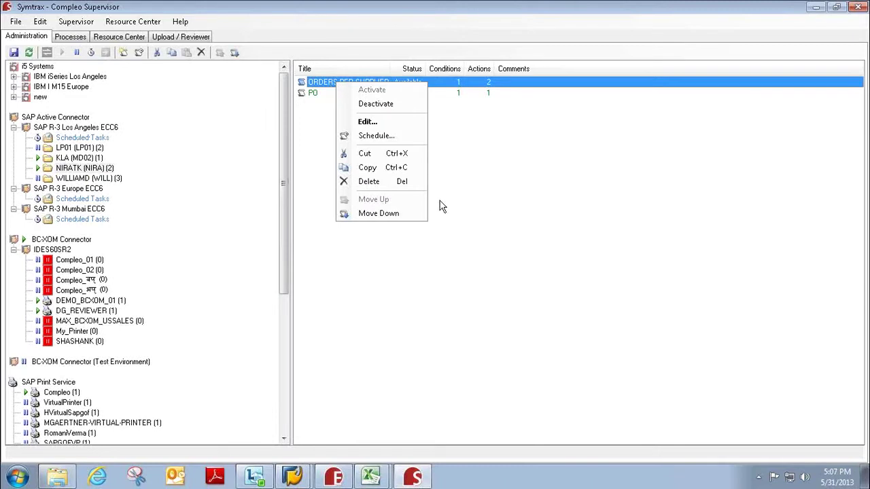
double_click(315, 84)
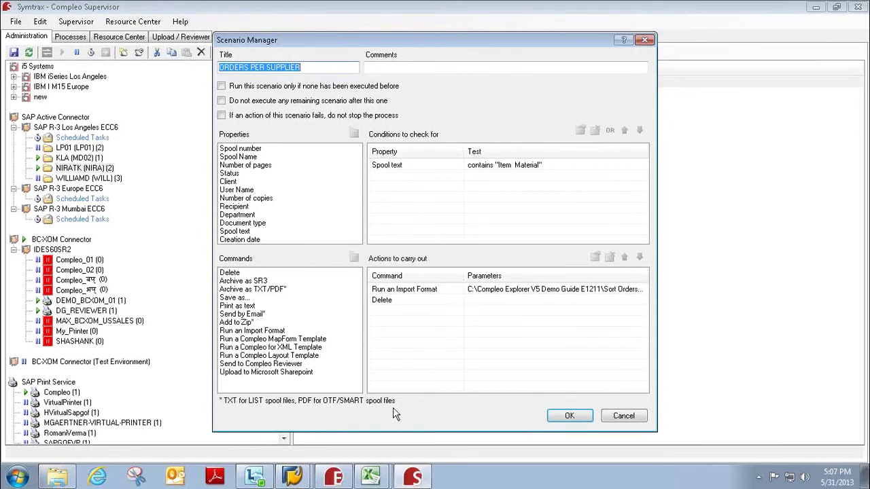
Step: Close the scenario settings and bring up print settings for the Purchasing Documents per Vendor list
mouse_move(335, 483)
left_click(581, 420)
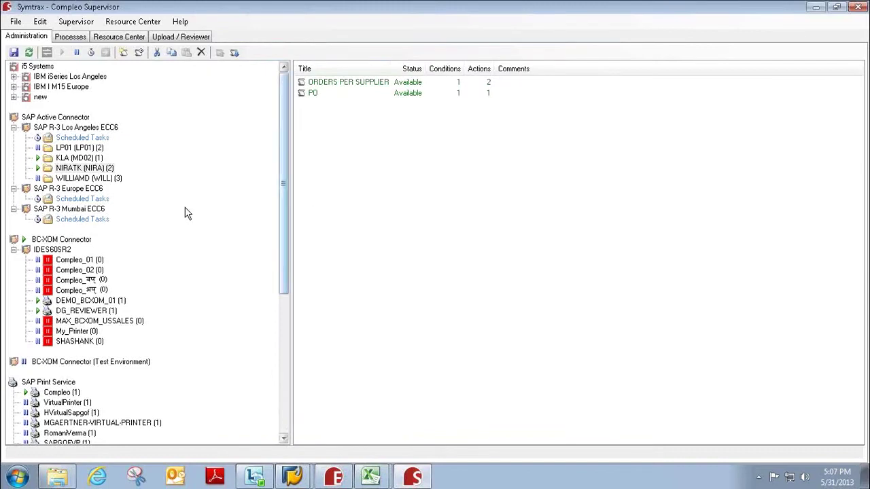
mouse_move(291, 478)
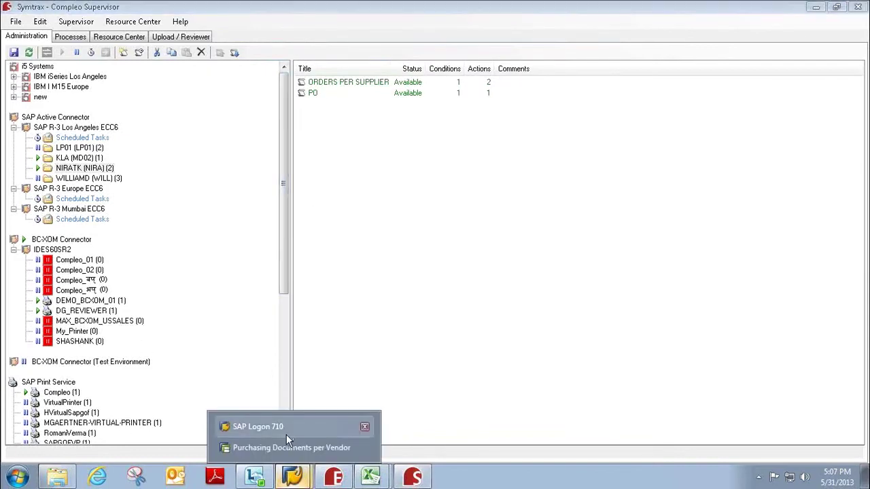
left_click(285, 445)
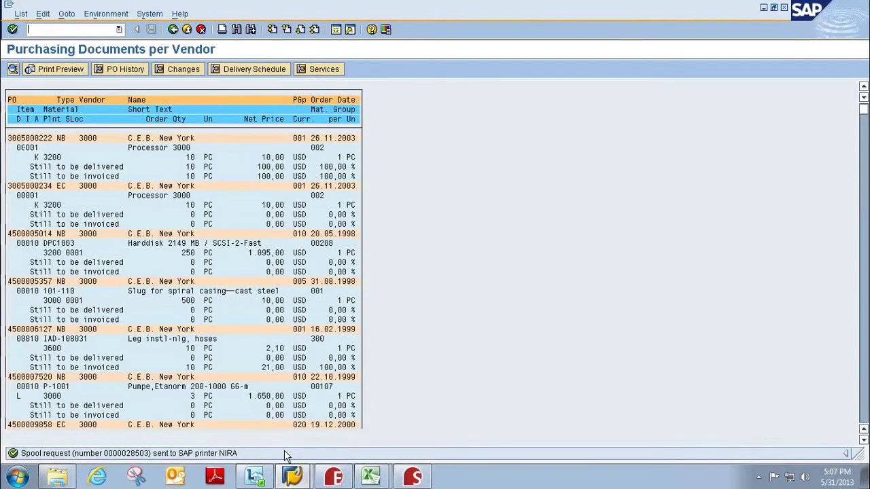
left_click(224, 34)
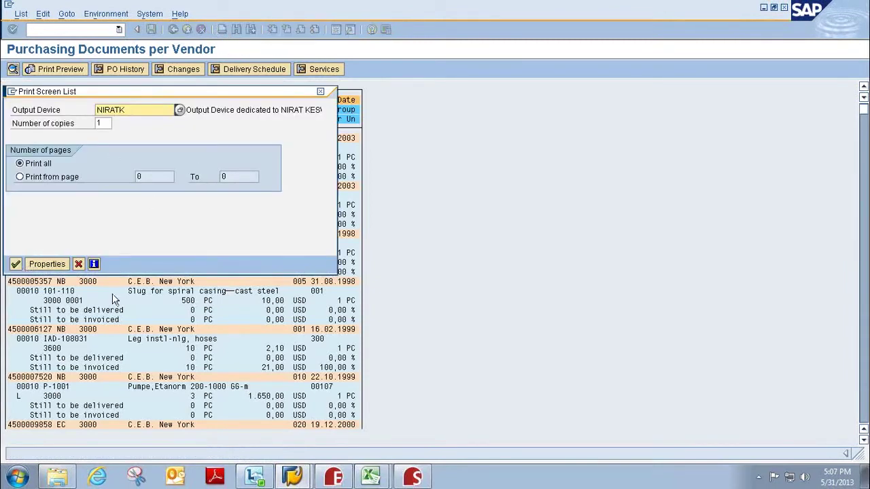
Step: Confirm printing the vendor list to output device NIRATK
left_click(416, 477)
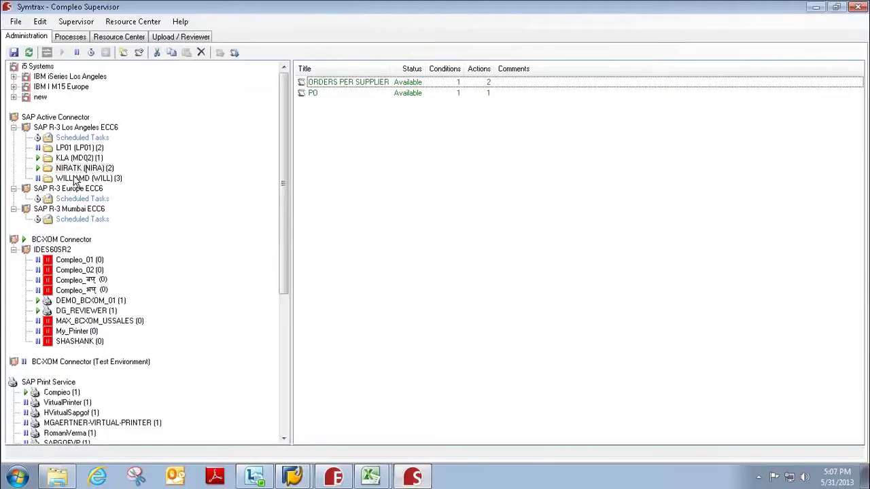
mouse_move(292, 477)
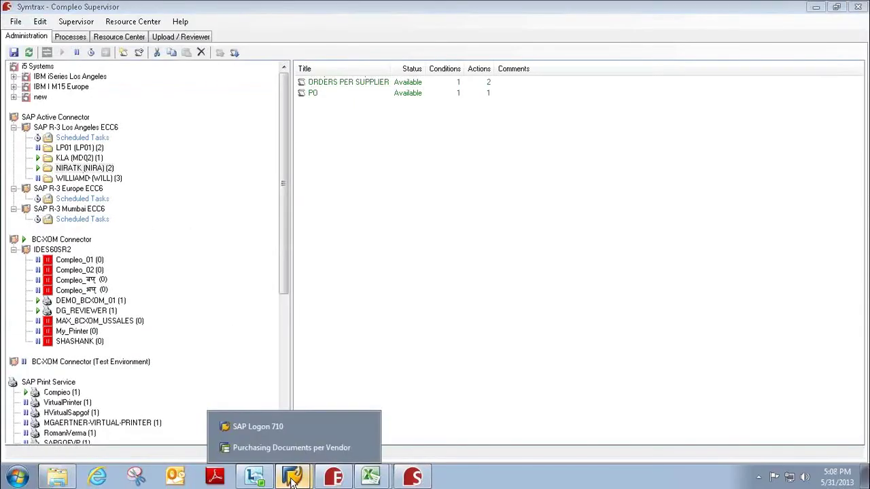
left_click(272, 448)
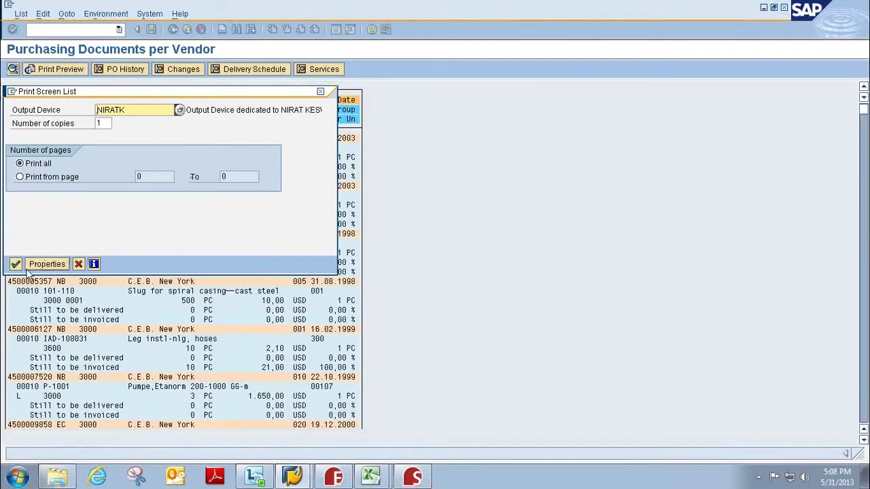
left_click(16, 264)
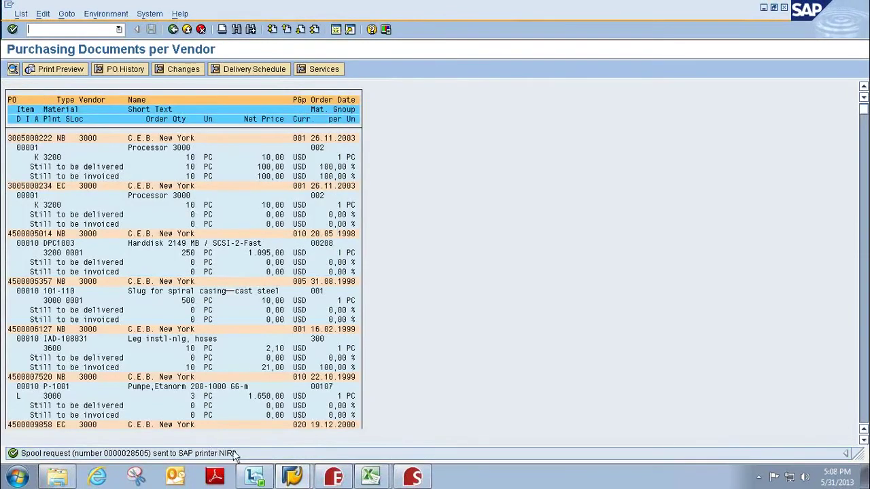
Step: Show Compleo Supervisor's Processes view with NIRA spool request 28505 in progress
left_click(413, 476)
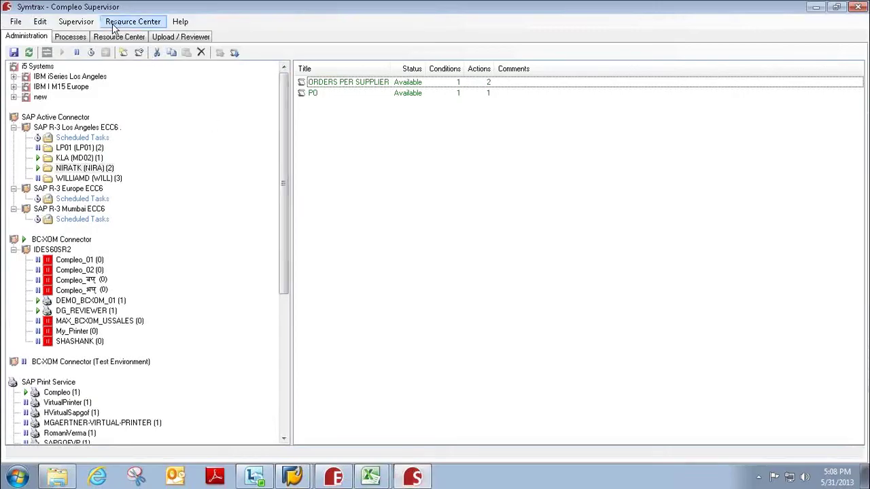
left_click(70, 37)
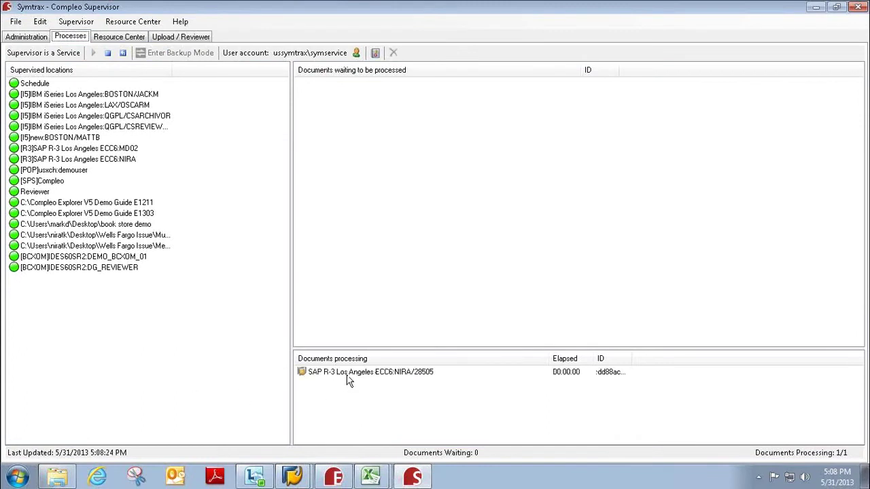
Step: Show the ORDERS folder, where ACME Supply Company.xls has the newest 5:06 PM timestamp
left_click(66, 482)
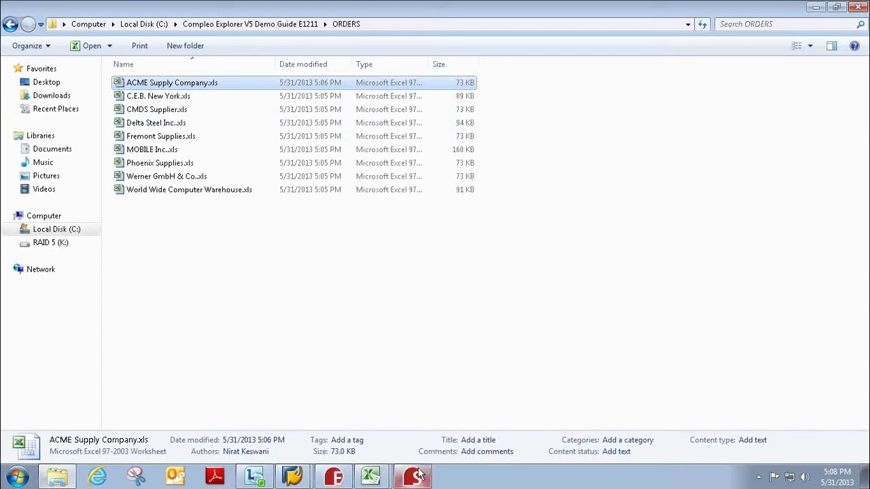
Step: Check the OrdersPerSupplier template, then reopen Supervisor's Administration list showing ORDERS PER SUPPLIER and PO
left_click(333, 478)
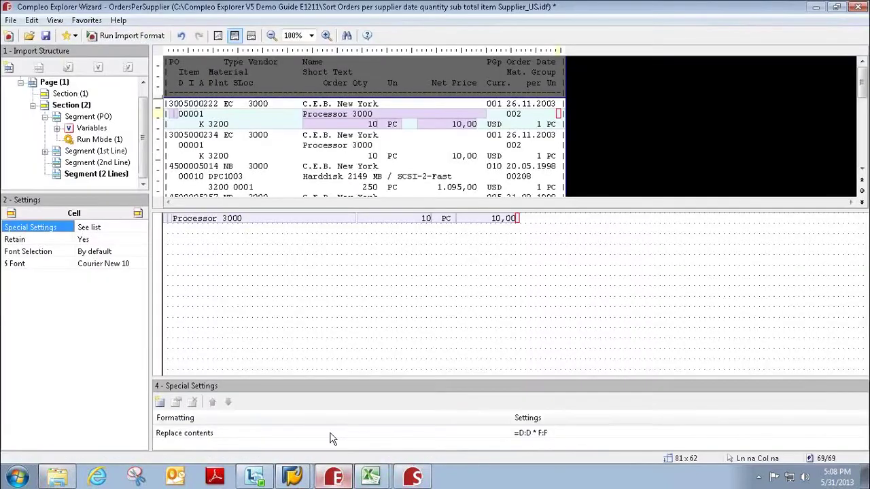
scroll(140, 112, "up", 1)
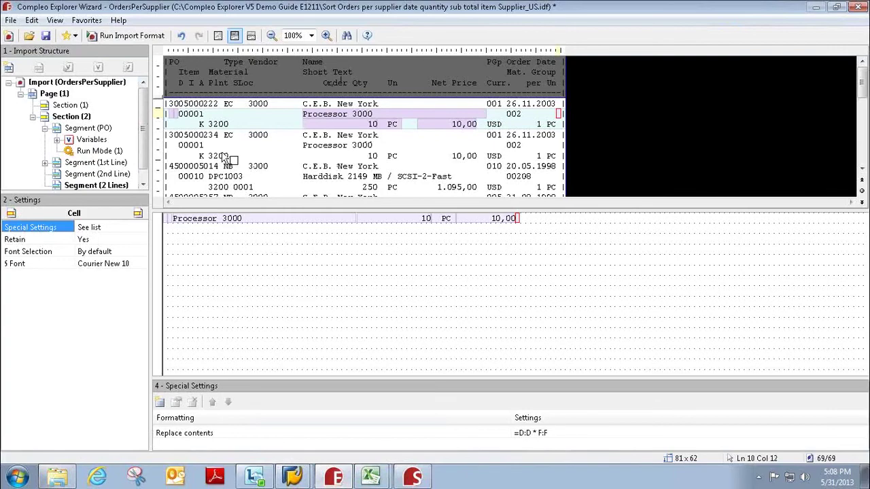
left_click(413, 477)
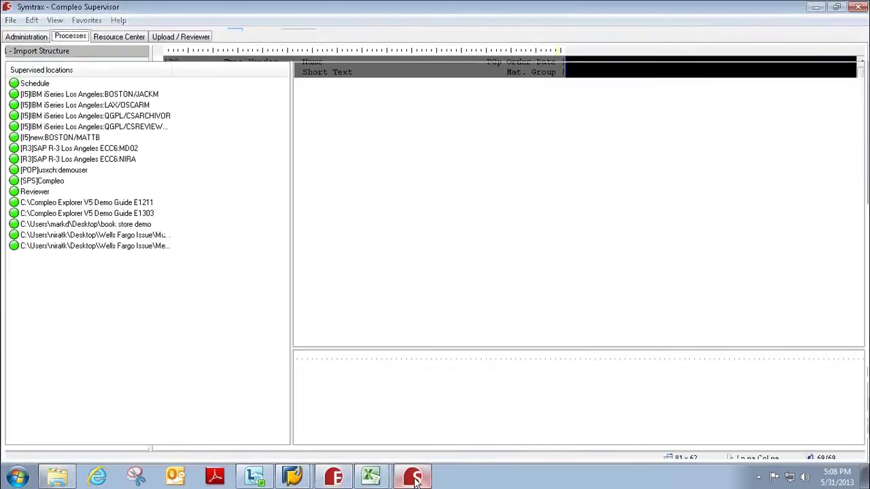
left_click(32, 37)
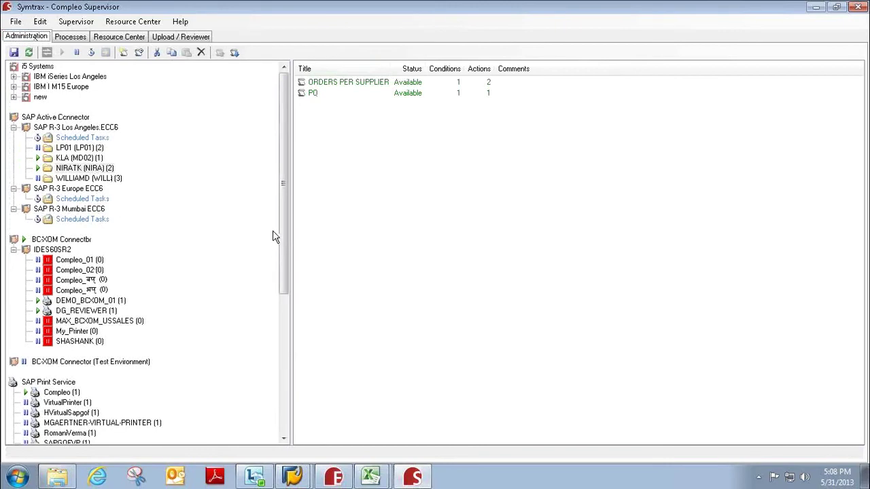
left_click_drag(285, 223, 295, 371)
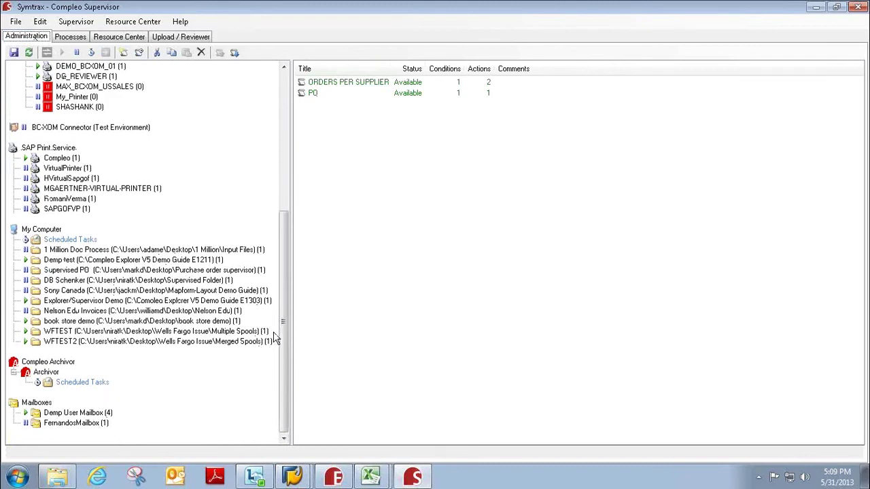
left_click_drag(276, 335, 270, 107)
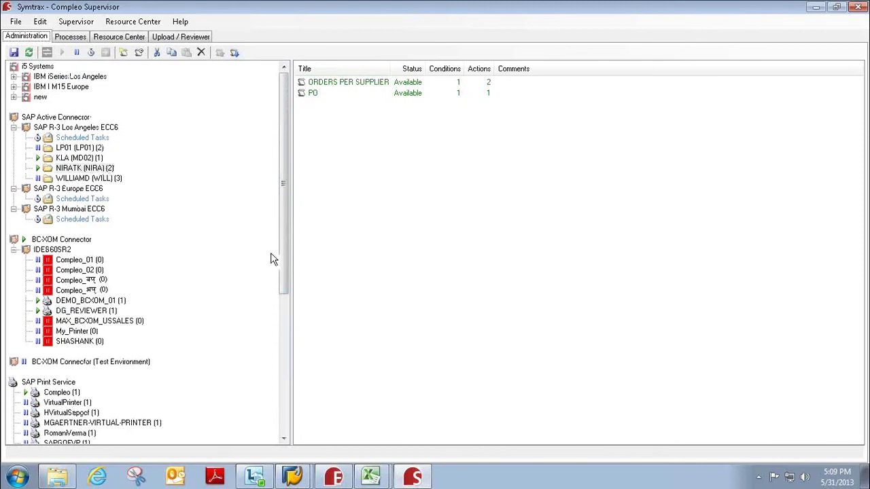
left_click(342, 481)
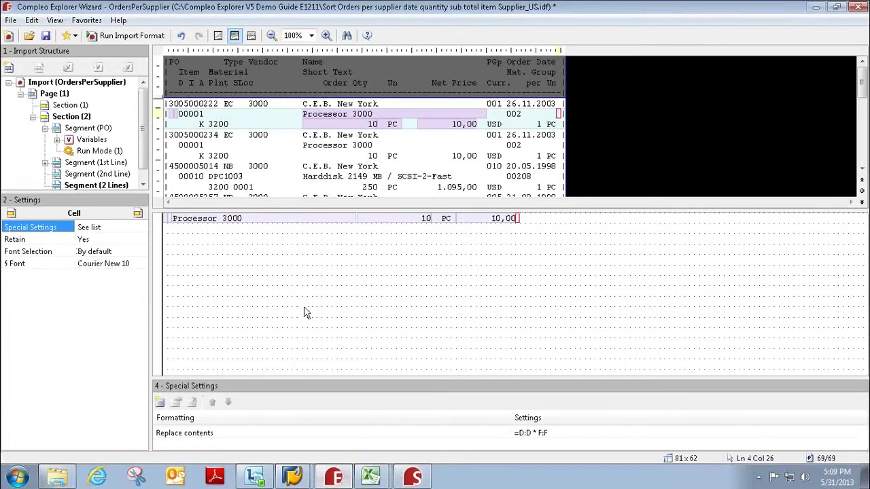
left_click(413, 477)
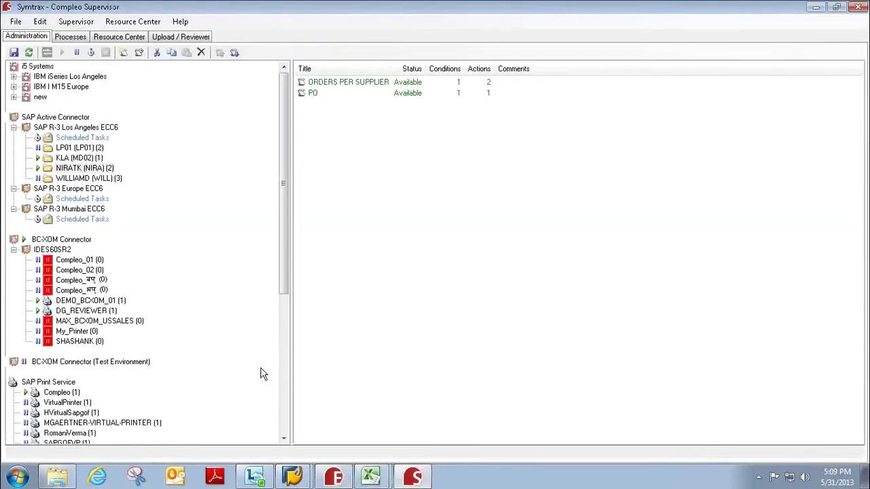